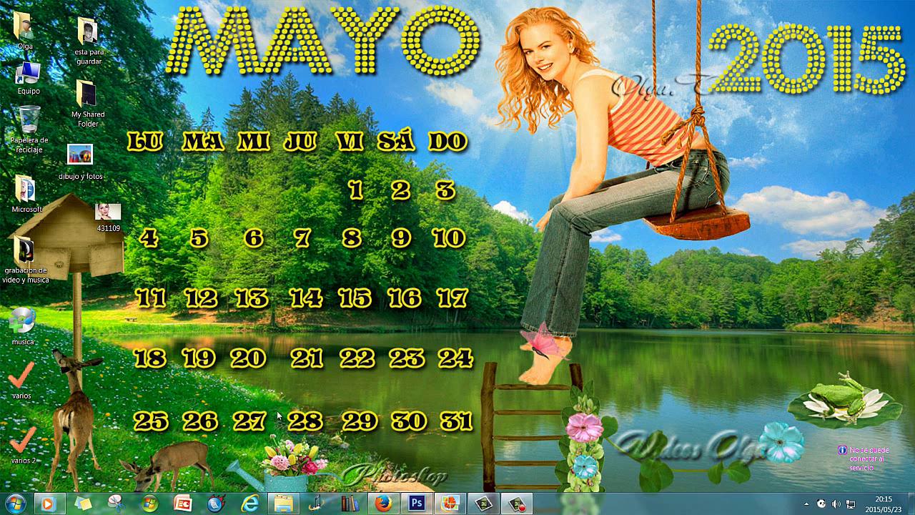
Step: Launch Photoshop and open the portrait image 431109.jpg
click(416, 503)
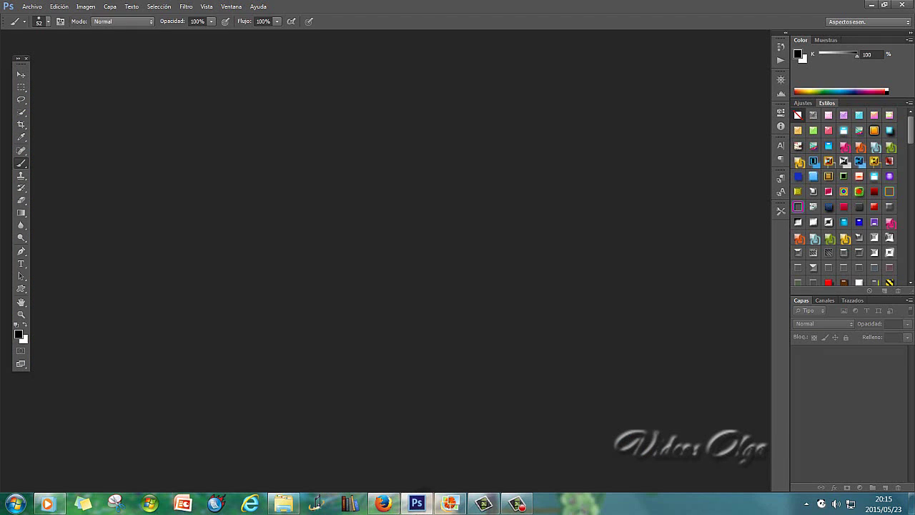
click(31, 7)
click(30, 19)
double_click(190, 182)
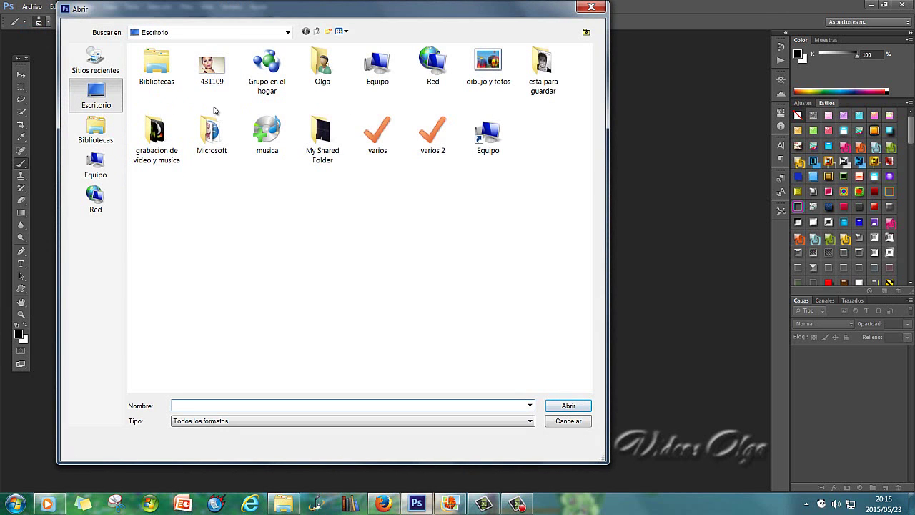
click(222, 70)
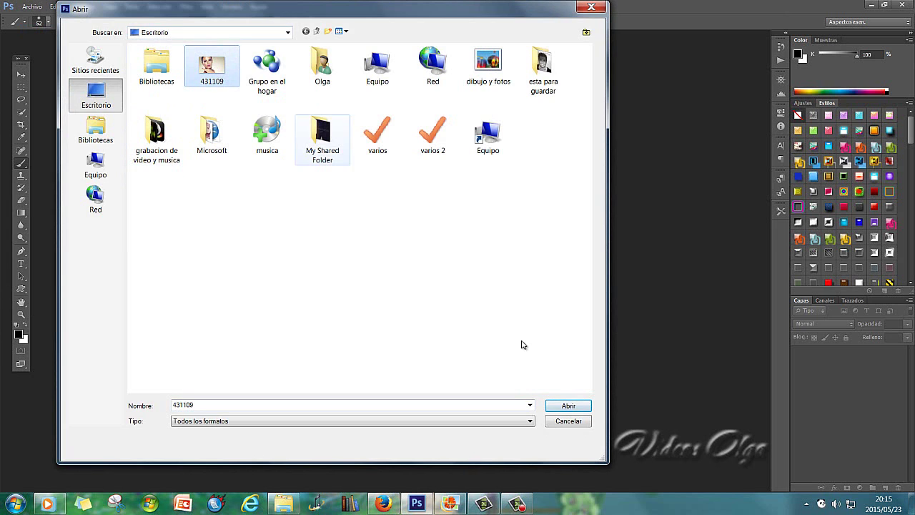
click(557, 407)
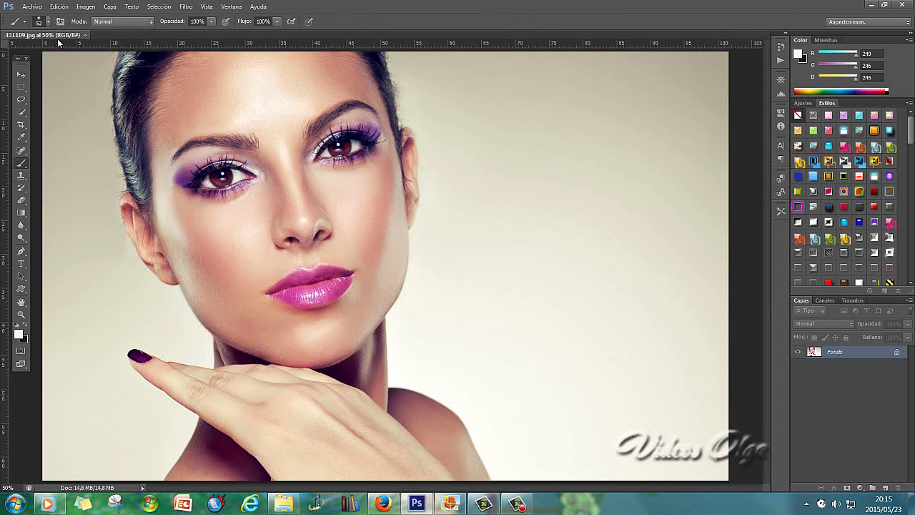
Step: Duplicate the Fondo layer as Fondo copia
right_click(865, 354)
right_click(871, 353)
click(818, 373)
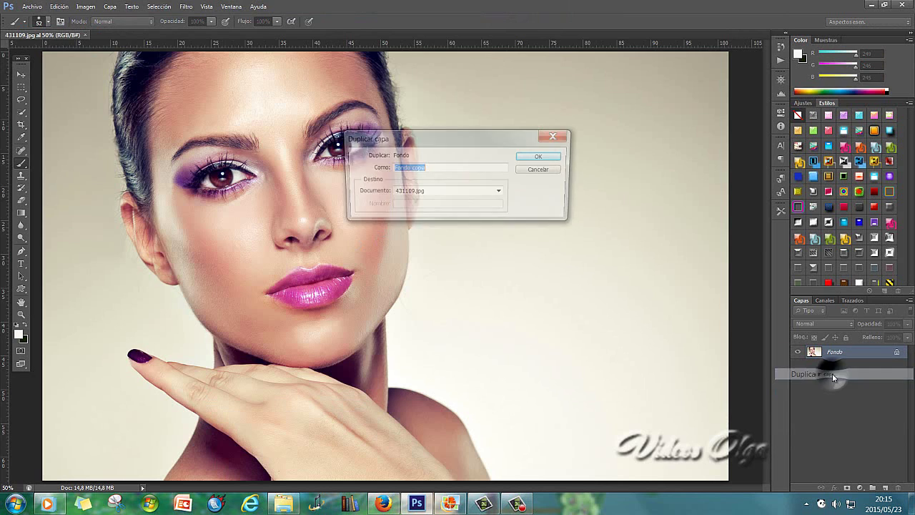
click(543, 156)
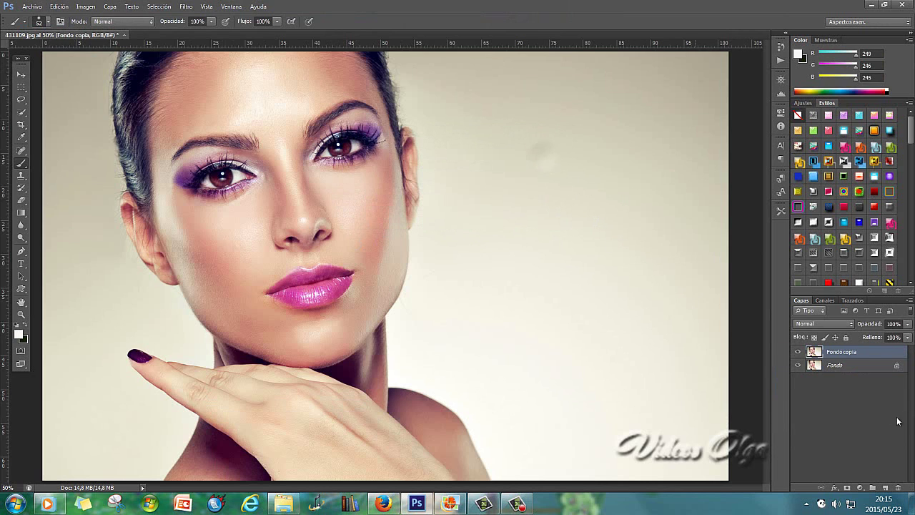
click(185, 7)
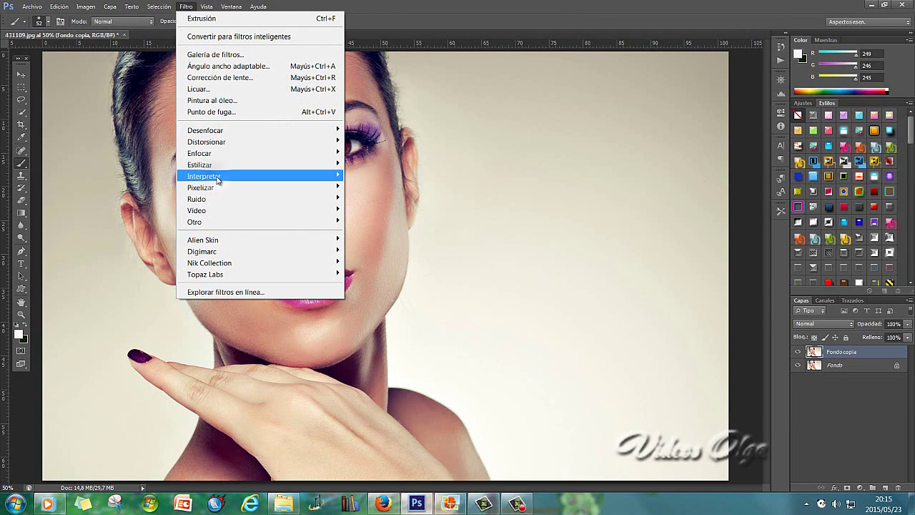
mouse_move(214, 164)
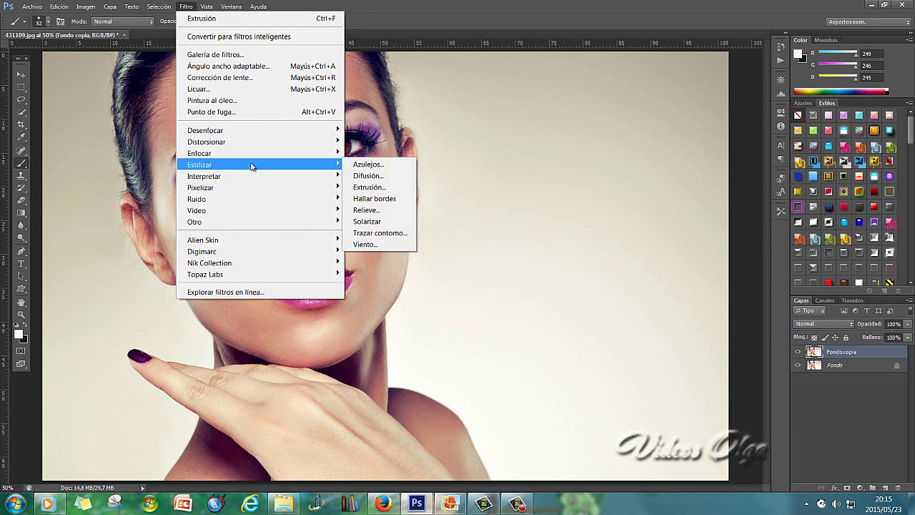
Step: Apply the Extrusión filter to Fondo copia with Cubos type and depth 30
click(399, 189)
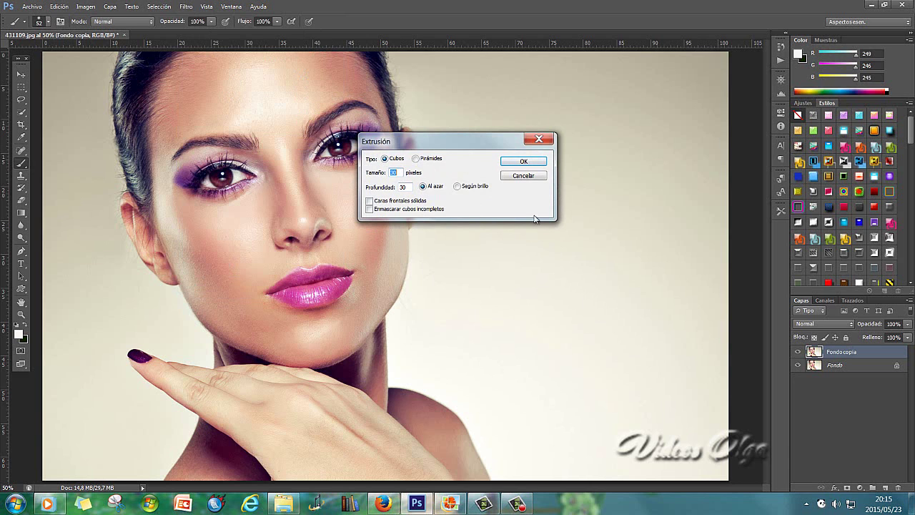
click(523, 161)
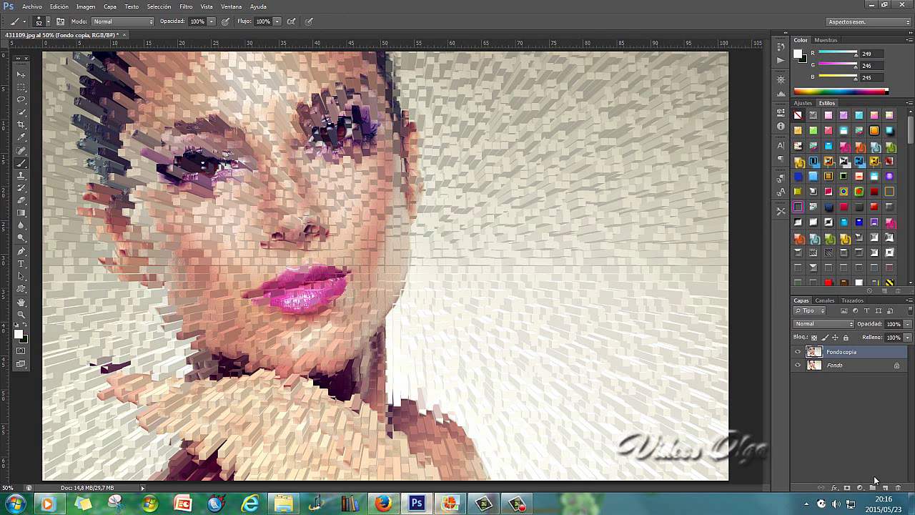
Step: Add a layer mask to Fondo copia and set up a black 349 px soft brush
click(846, 488)
key(x)
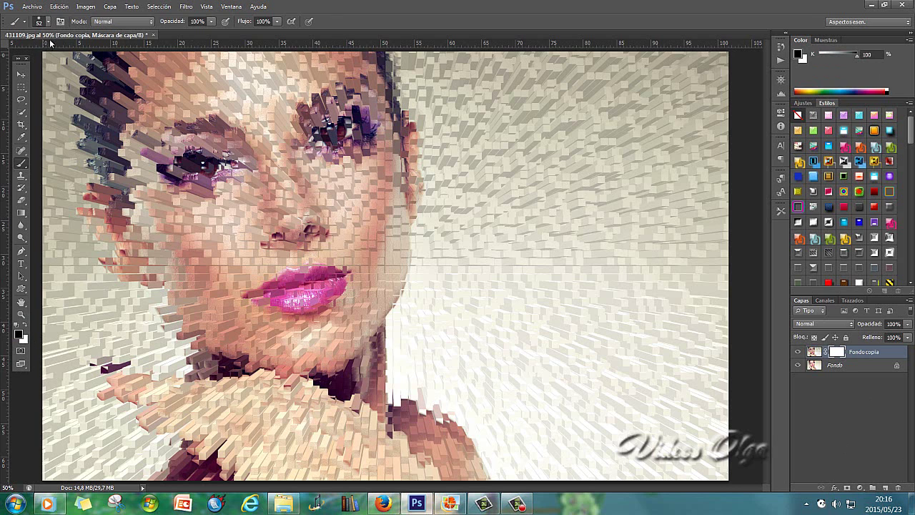
click(42, 21)
drag(43, 47, 71, 51)
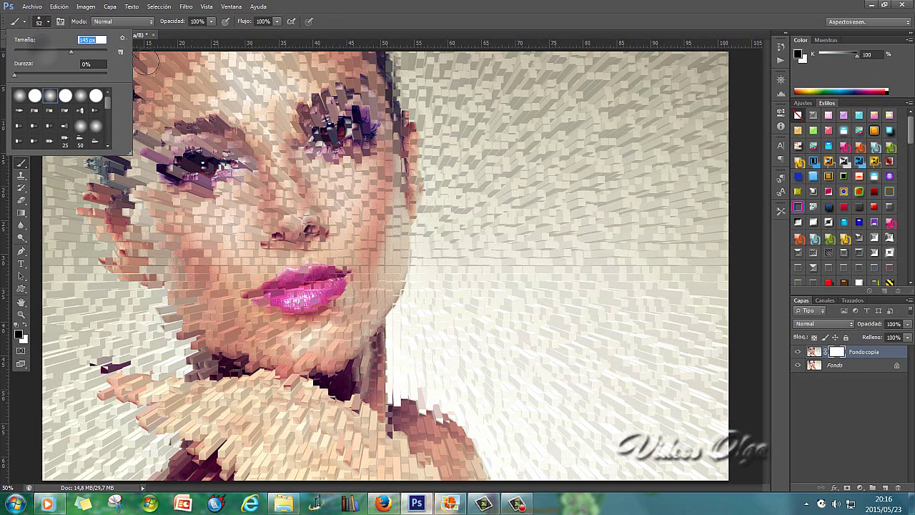
text(349)
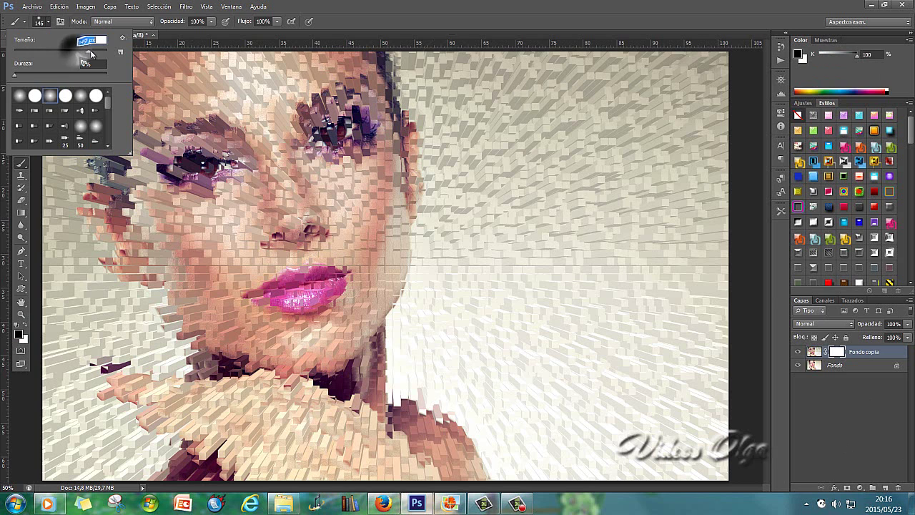
key(Return)
Step: Paint out the cubes over the right background, shoulder, right eye, nose and neck
mouse_move(434, 79)
mouse_down()
mouse_move(709, 313)
mouse_move(678, 351)
mouse_move(582, 210)
mouse_move(510, 135)
mouse_move(408, 76)
mouse_move(437, 184)
mouse_move(623, 127)
mouse_move(679, 235)
mouse_up()
mouse_move(400, 207)
mouse_down()
mouse_move(445, 239)
mouse_move(436, 309)
mouse_move(460, 380)
mouse_move(566, 450)
mouse_move(556, 286)
mouse_move(531, 300)
mouse_move(650, 380)
mouse_move(511, 308)
mouse_up()
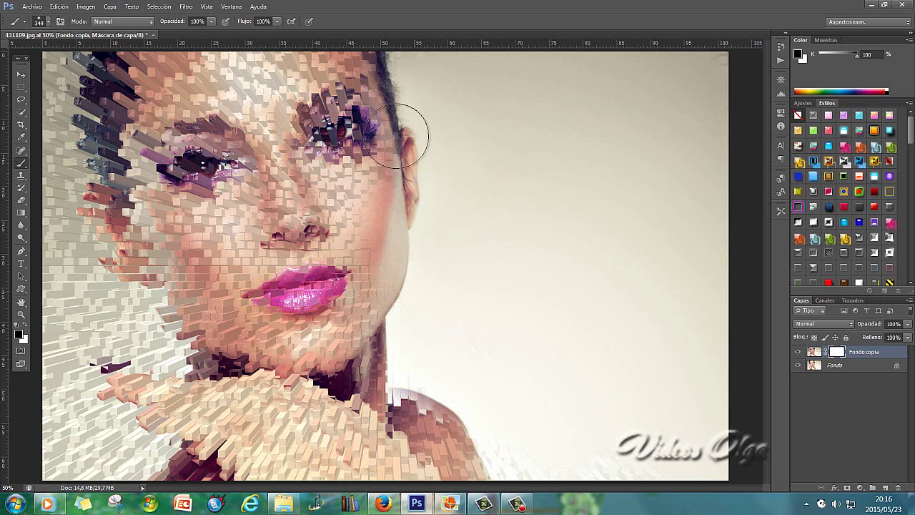
mouse_move(419, 133)
mouse_down()
mouse_move(336, 118)
mouse_move(347, 111)
mouse_move(359, 219)
mouse_move(296, 96)
mouse_move(382, 374)
mouse_move(466, 454)
mouse_move(408, 381)
mouse_move(365, 366)
mouse_move(379, 310)
mouse_move(327, 198)
mouse_move(296, 93)
mouse_move(271, 82)
mouse_up()
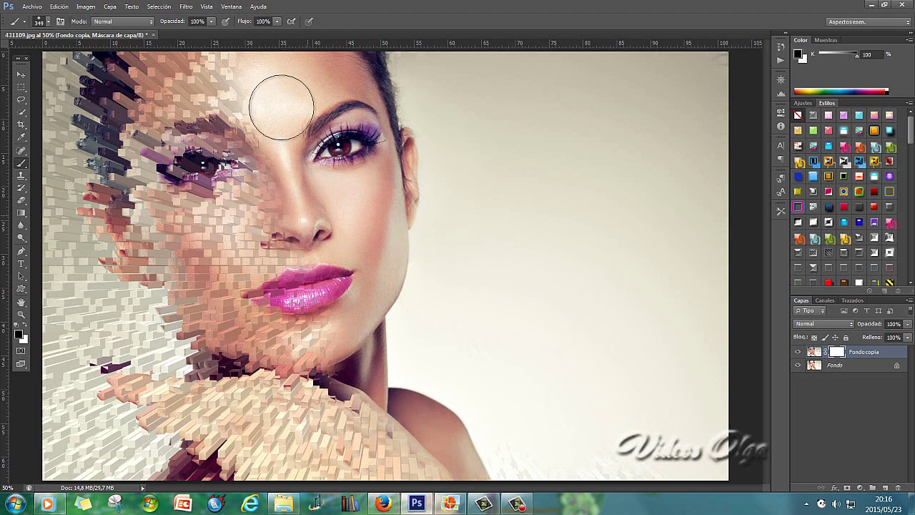
drag(320, 243, 296, 261)
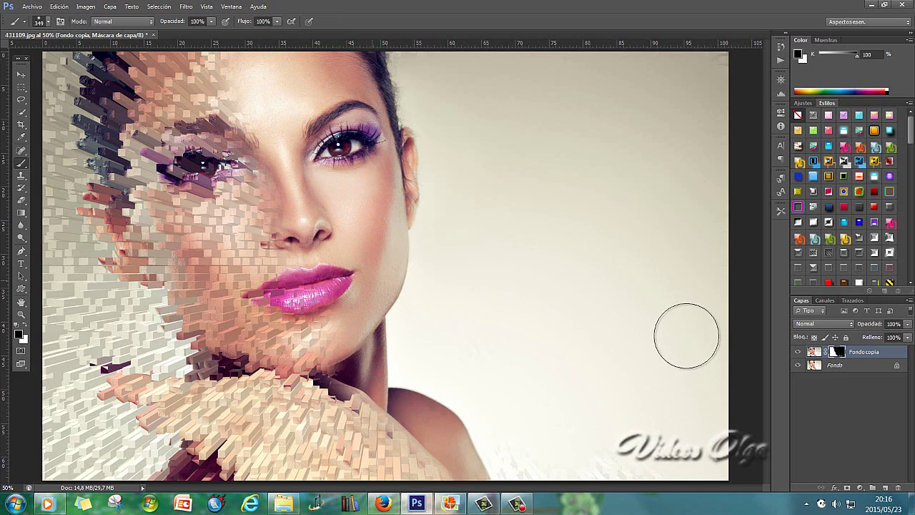
drag(355, 373, 346, 386)
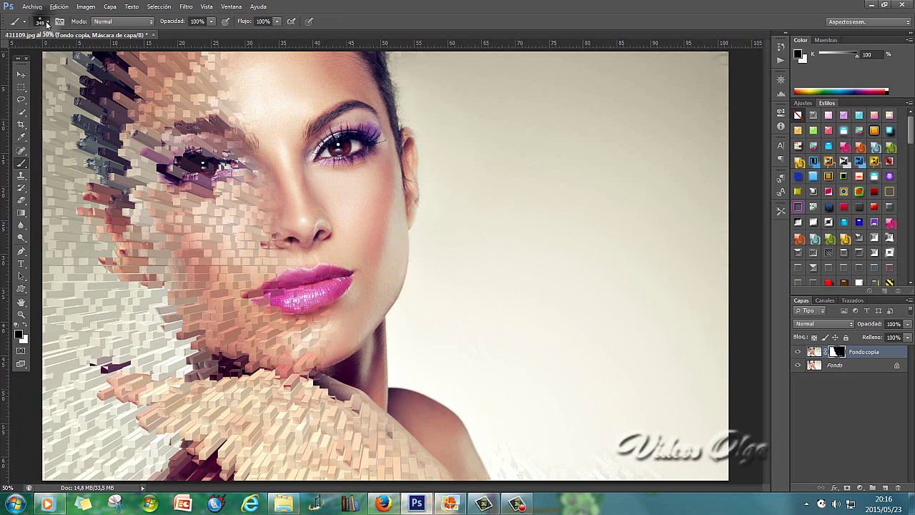
Step: Shrink the brush to 25 px and paint black over the left eye and eyeliner
click(46, 22)
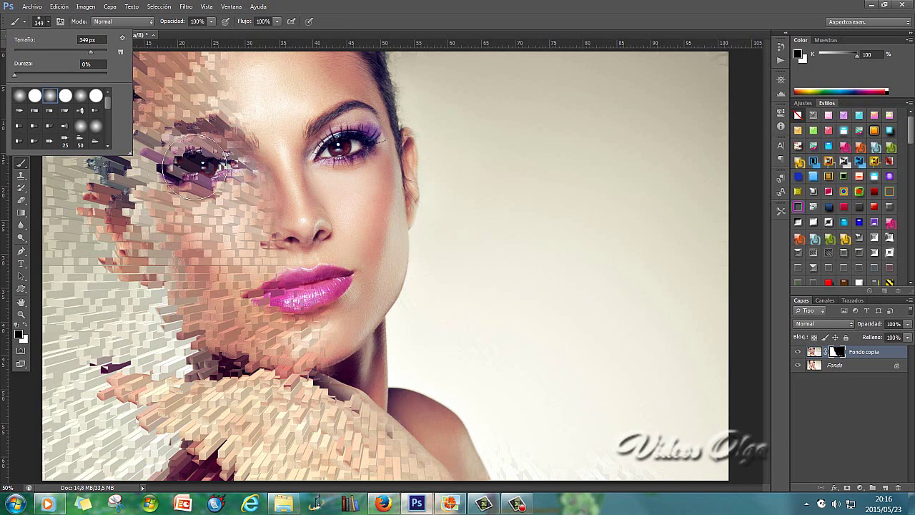
drag(93, 54, 32, 52)
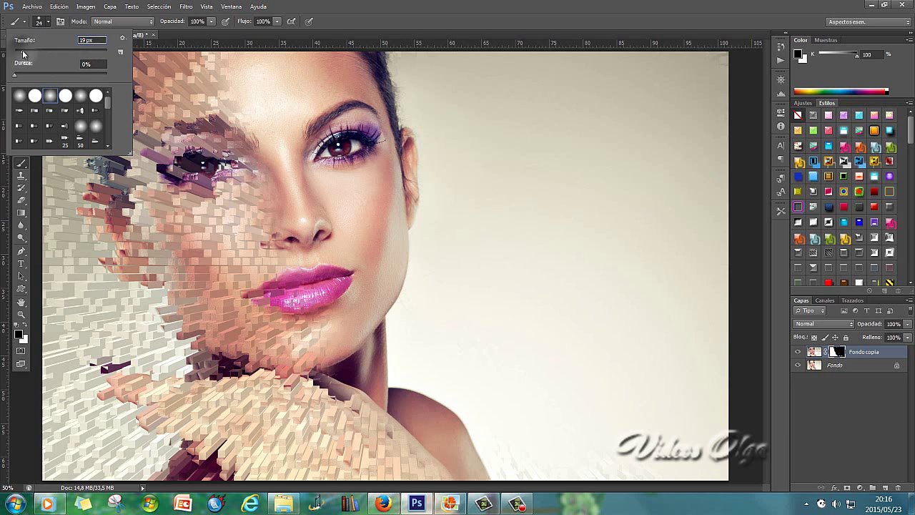
click(204, 163)
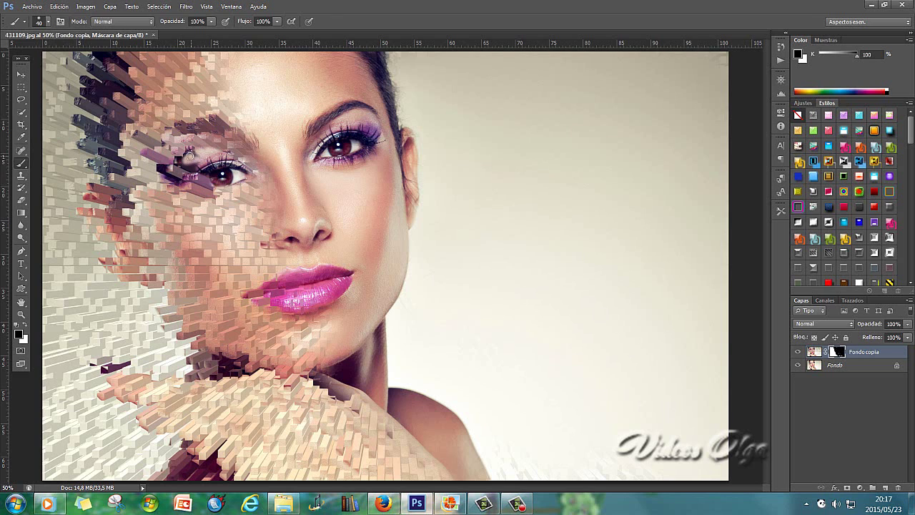
mouse_move(197, 166)
mouse_down()
mouse_move(204, 188)
mouse_move(224, 186)
mouse_move(174, 182)
mouse_up()
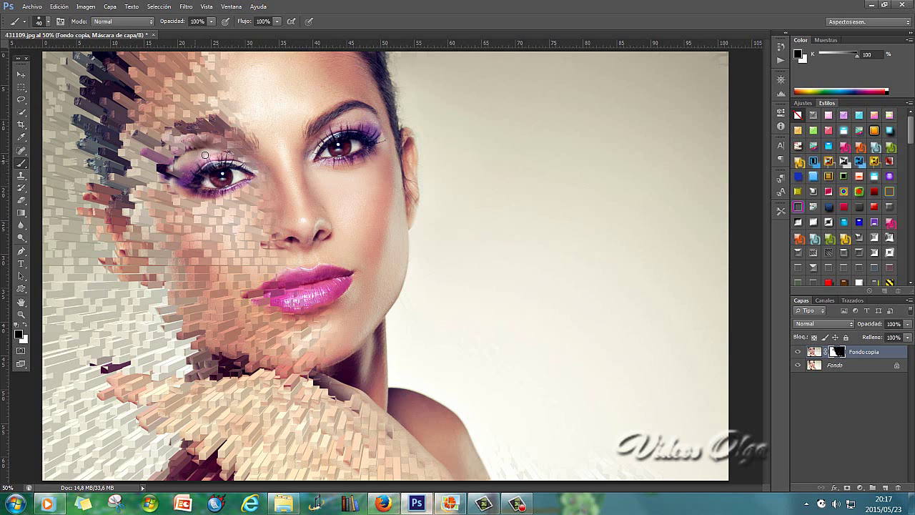
Step: Paint white on the mask above, below and around the left eye to restore cubes
click(26, 327)
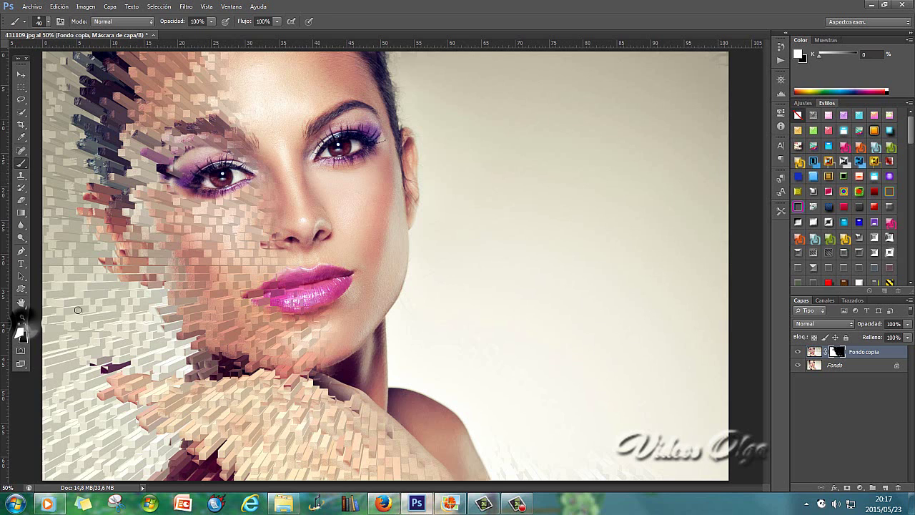
mouse_move(188, 149)
mouse_down()
mouse_move(175, 168)
mouse_move(210, 153)
mouse_move(190, 172)
mouse_move(203, 166)
mouse_move(219, 147)
mouse_up()
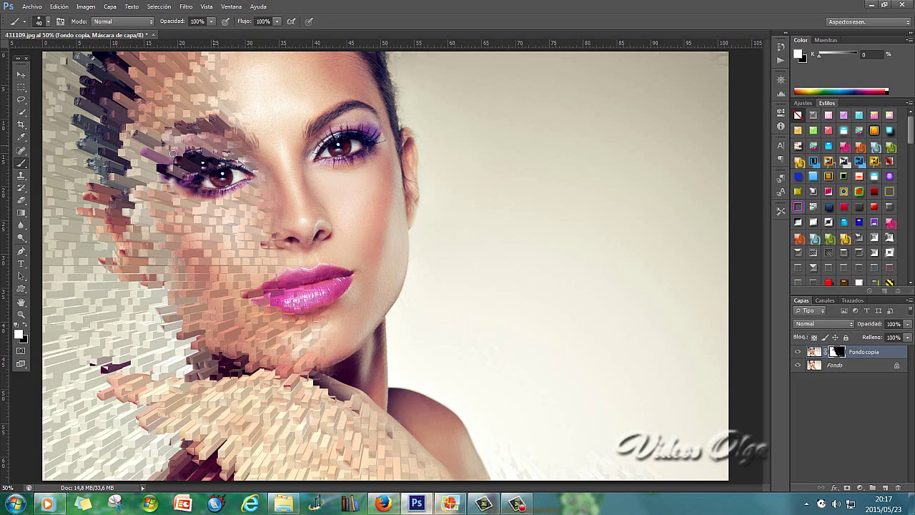
mouse_move(192, 191)
mouse_down()
mouse_move(266, 187)
mouse_move(262, 166)
mouse_up()
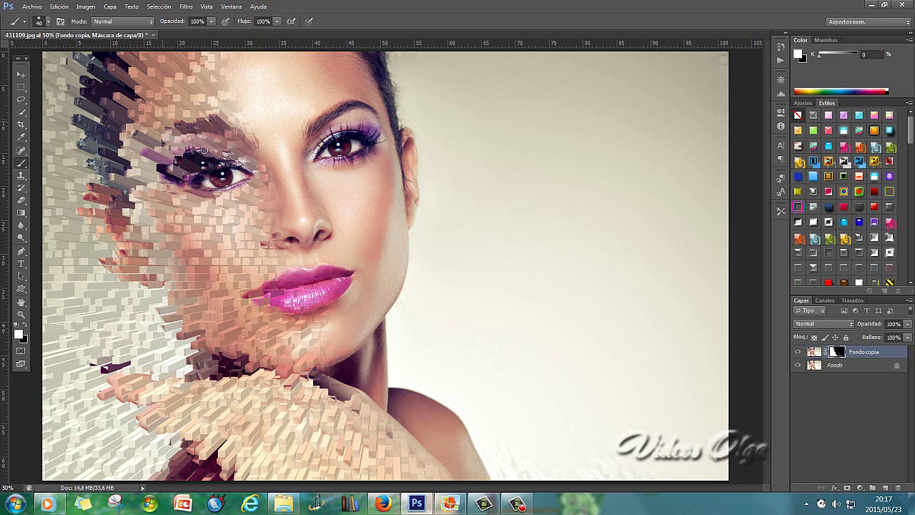
mouse_move(204, 150)
mouse_down()
mouse_move(218, 183)
mouse_move(216, 168)
mouse_up()
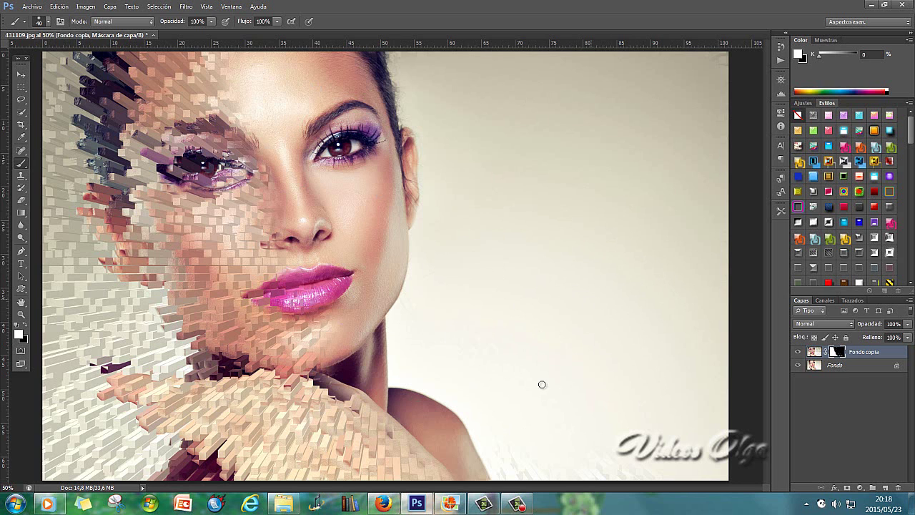
click(518, 504)
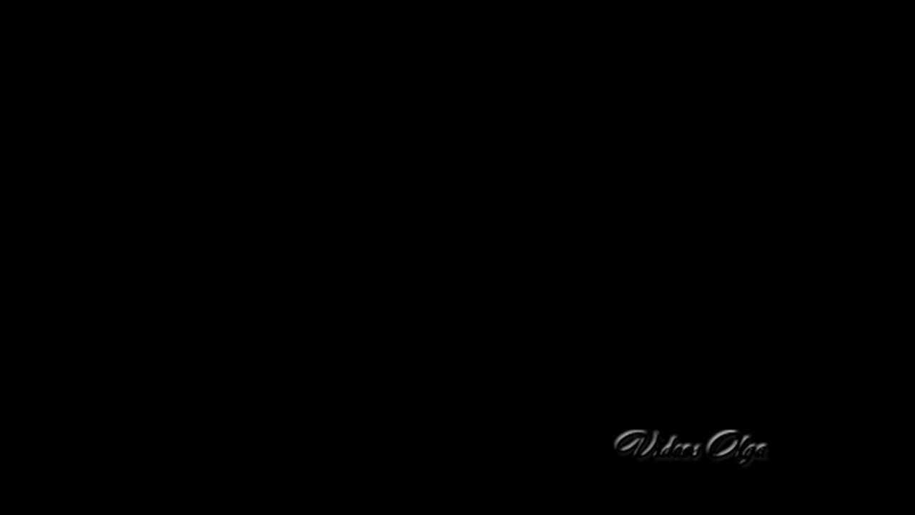